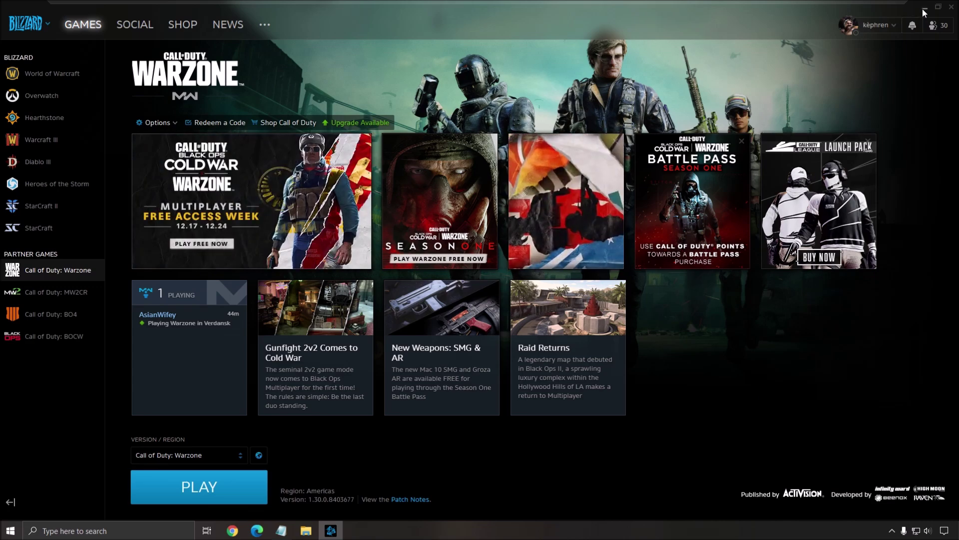
Step: Find 'game mode' in Windows Settings and verify Game Mode, Captures background recording and Xbox Game Bar are Off
key(super+d)
key(super+s)
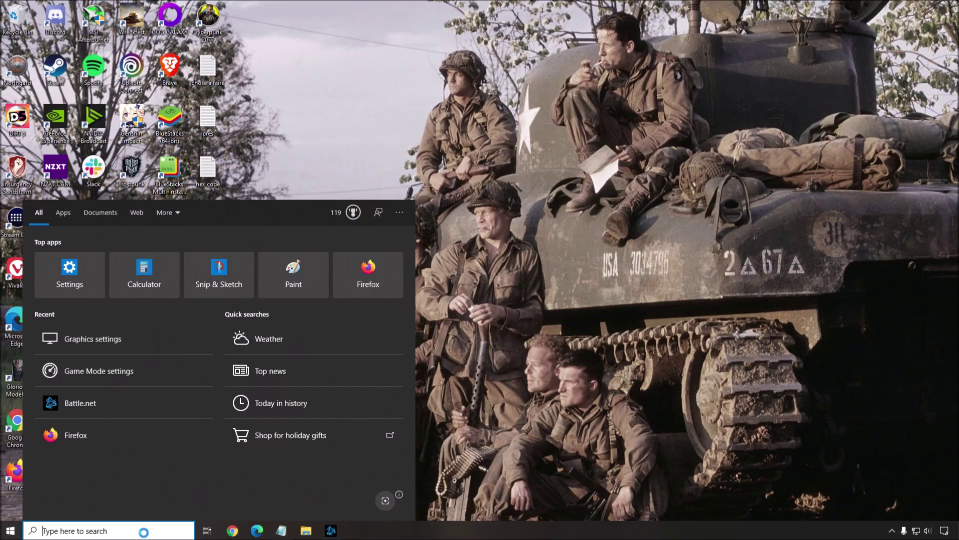
text(game mode)
key(Return)
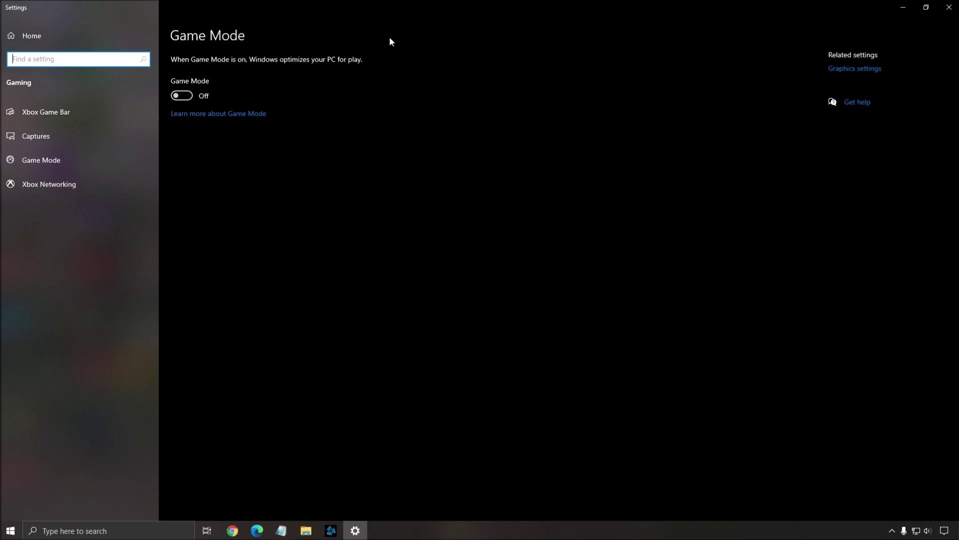
click(77, 144)
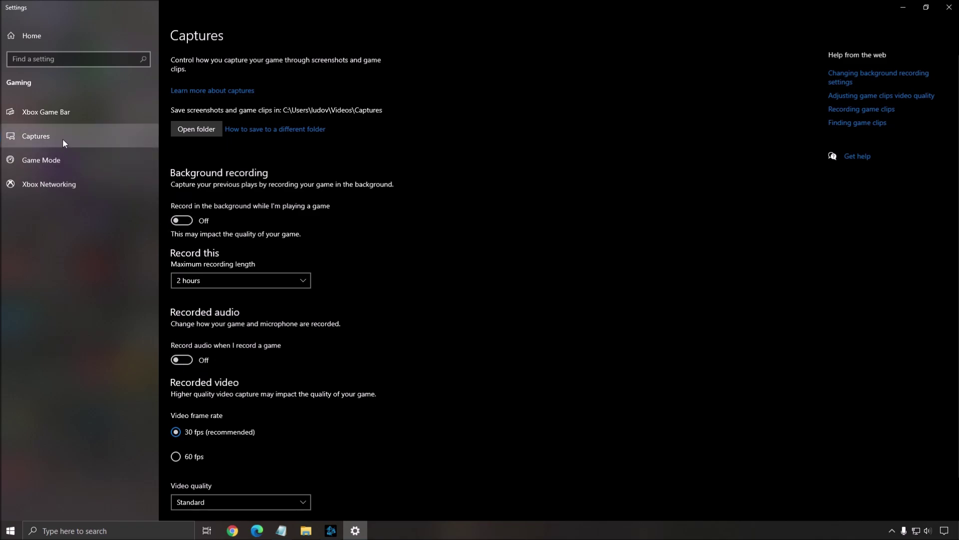
click(53, 114)
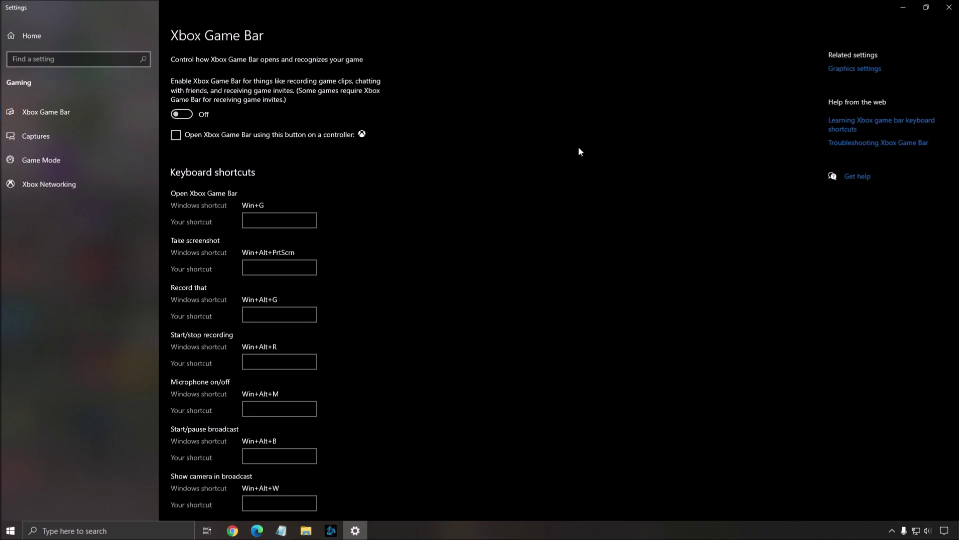
Step: Close gaming settings and find Graphics settings via a 'gpu' search to confirm hardware-accelerated GPU scheduling is On
click(948, 8)
click(100, 530)
text(g)
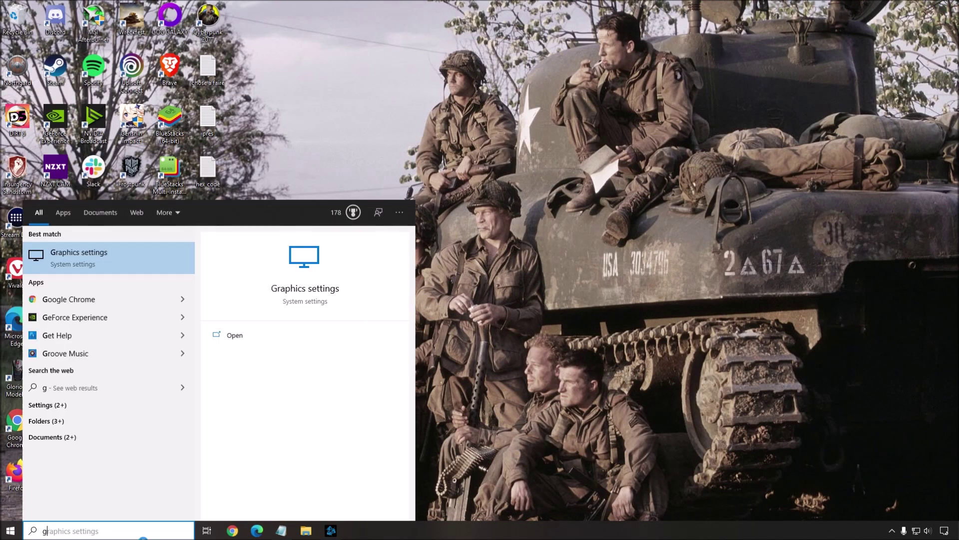
text(pu)
click(73, 265)
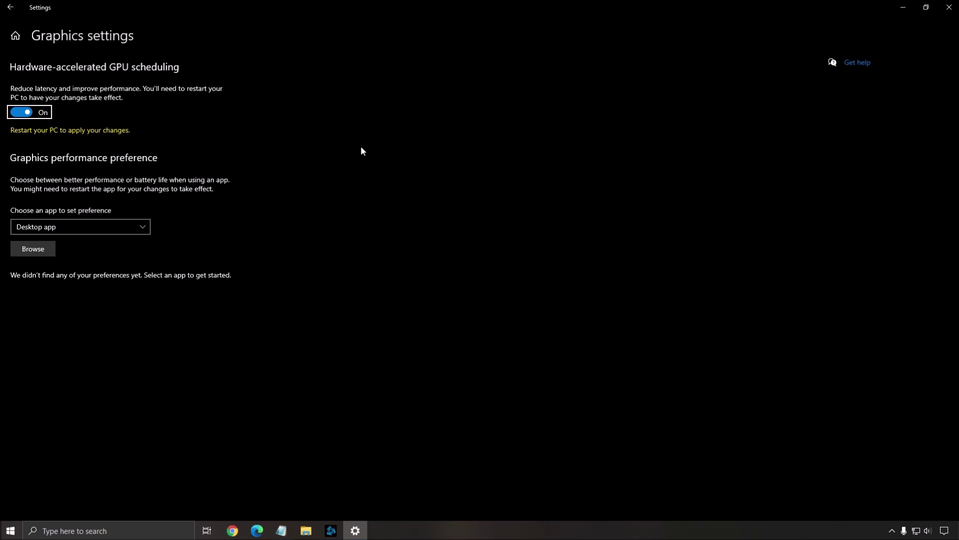
click(948, 7)
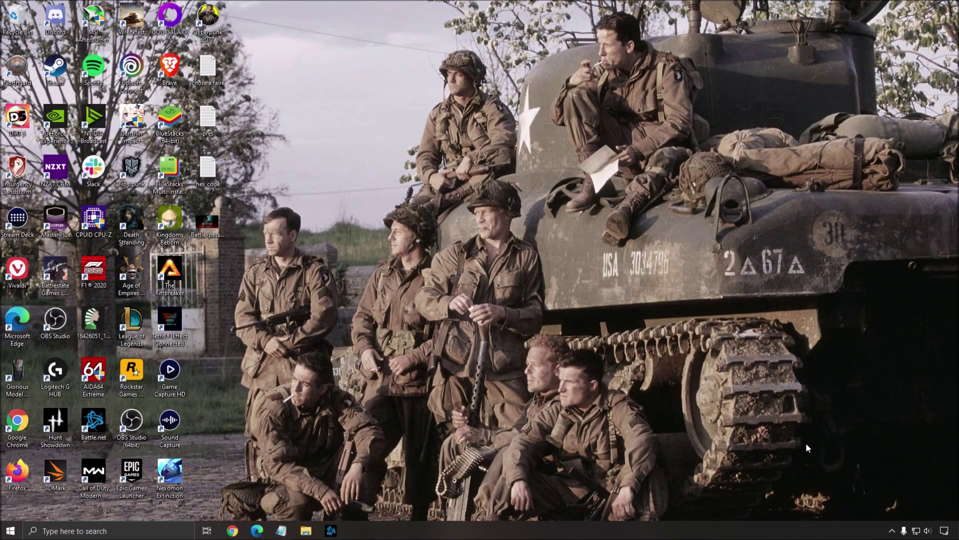
click(892, 531)
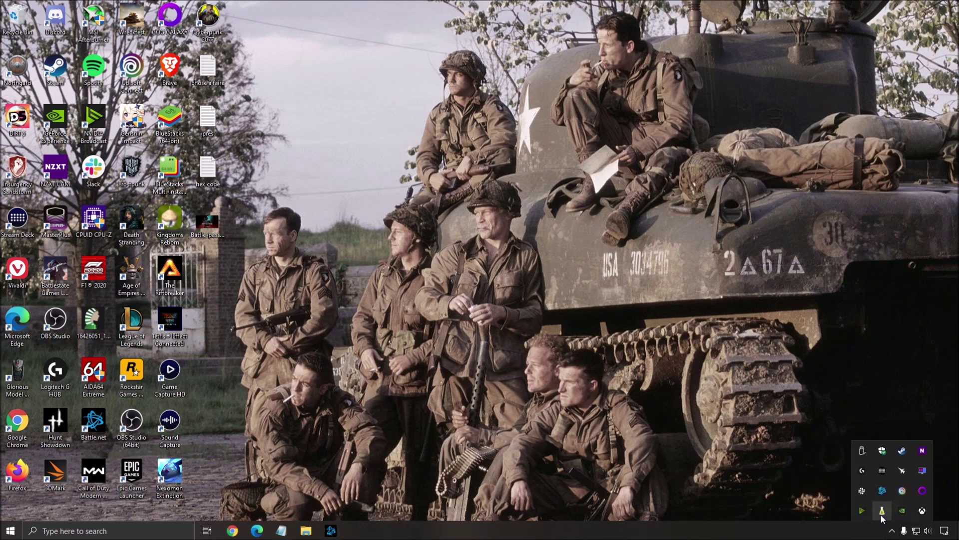
click(901, 510)
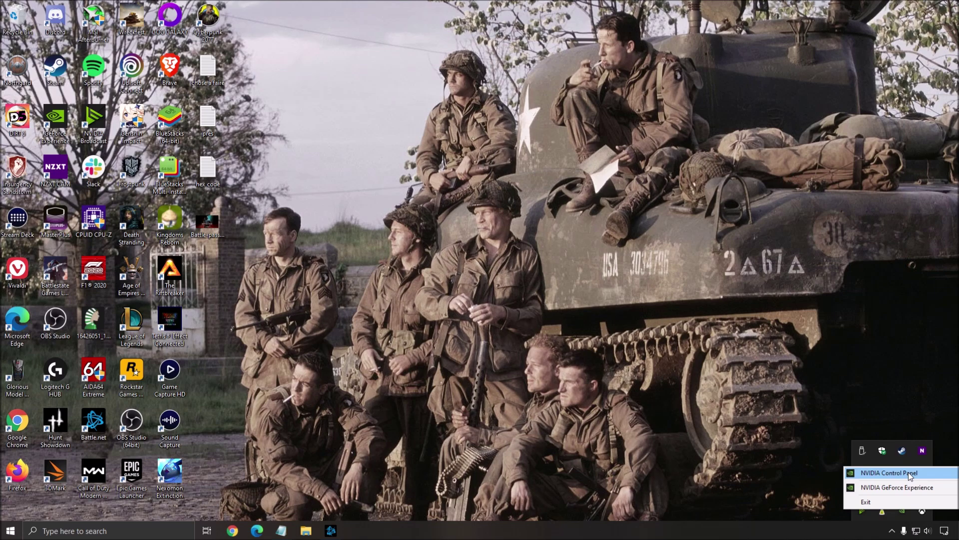
click(901, 510)
click(893, 531)
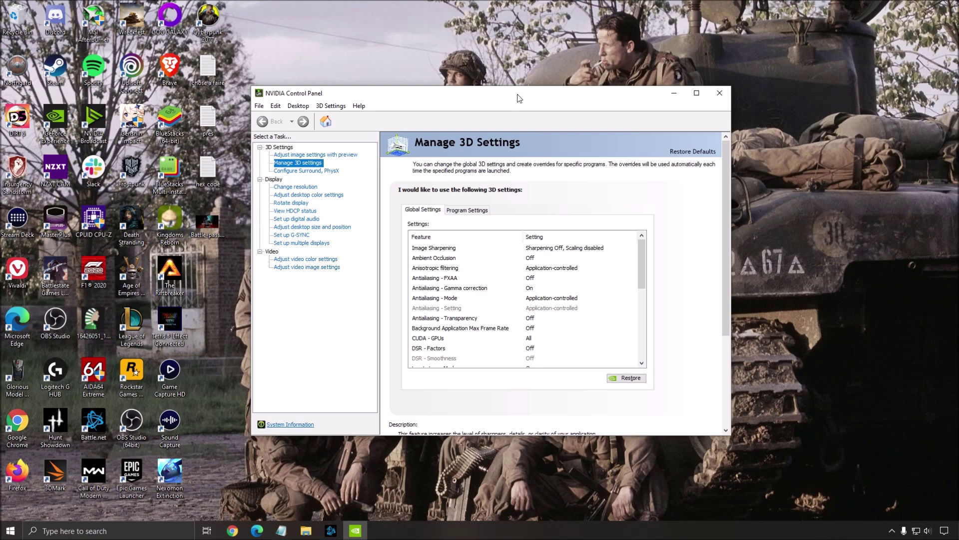
drag(519, 98, 526, 99)
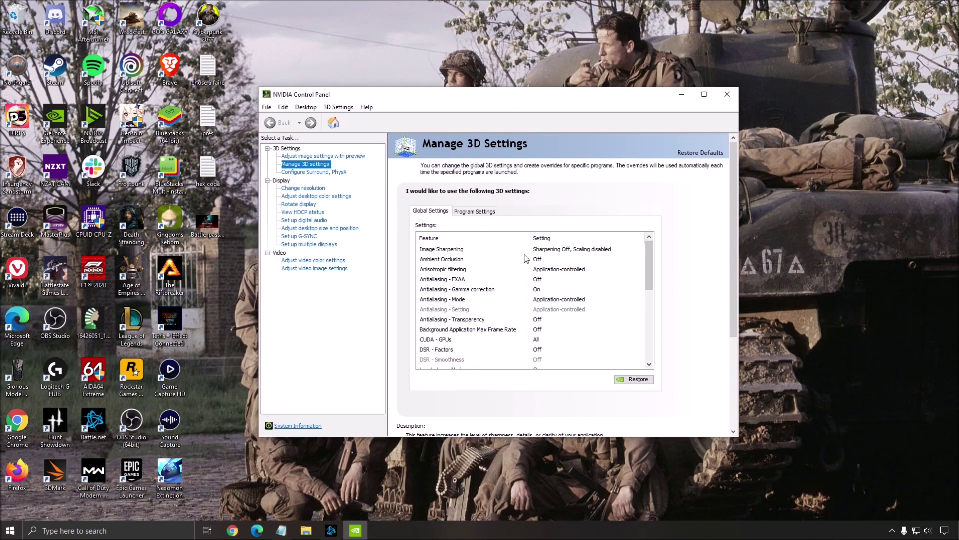
drag(650, 253, 652, 311)
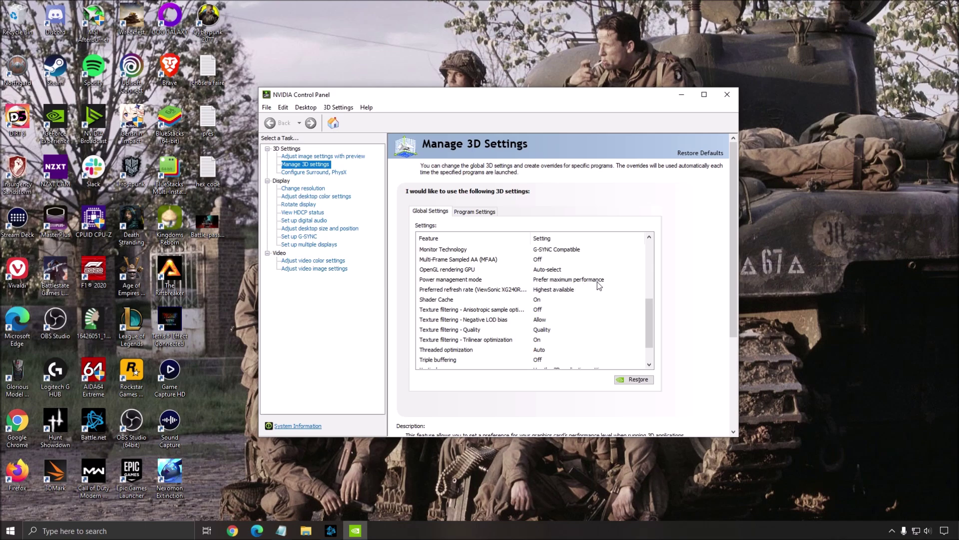
drag(650, 317, 647, 295)
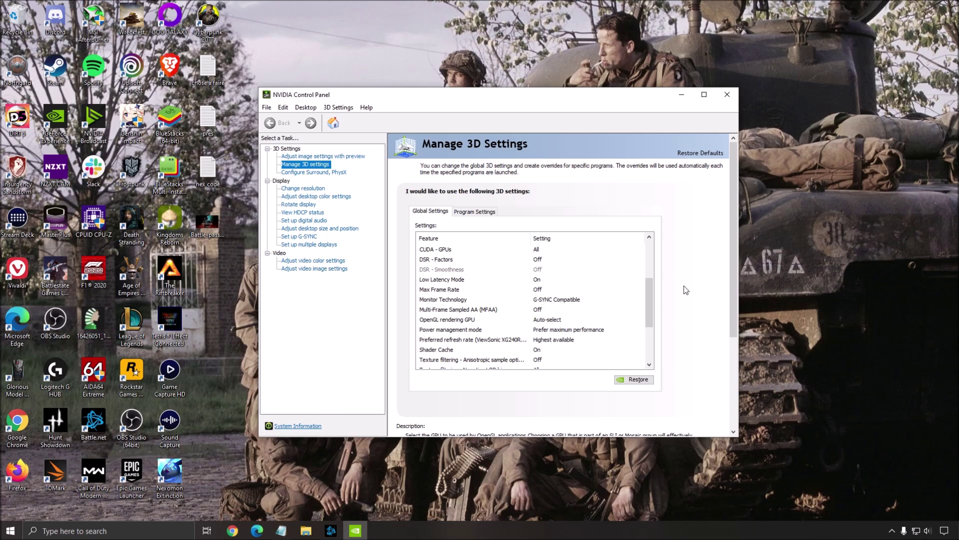
click(727, 94)
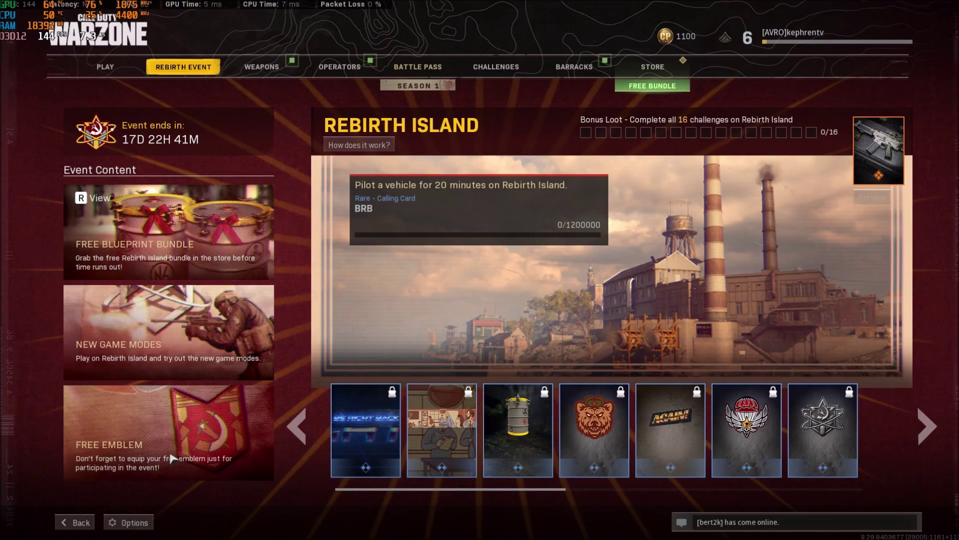
Step: Open Warzone's Options from the main menu and switch to the Graphics settings
click(116, 522)
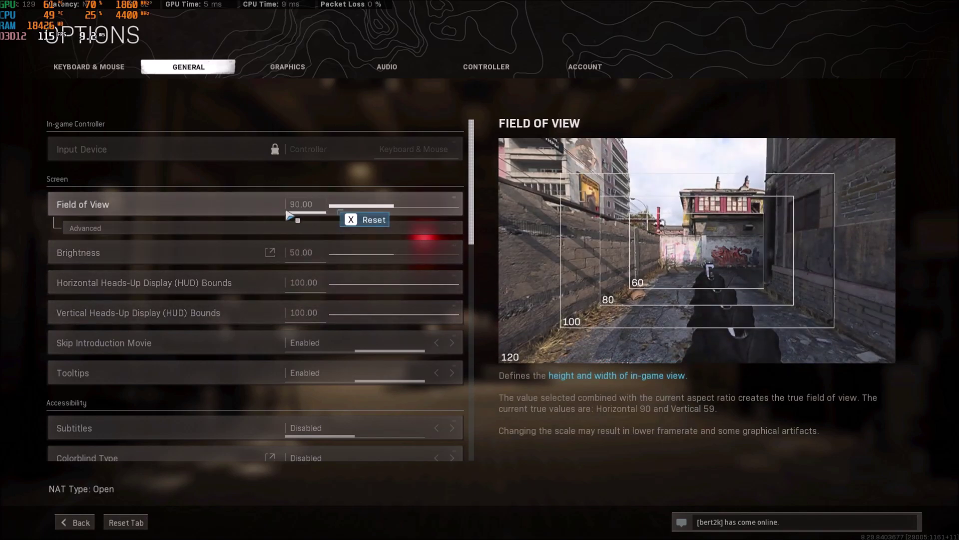
scroll(287, 379, down, 1)
scroll(284, 368, up, 1)
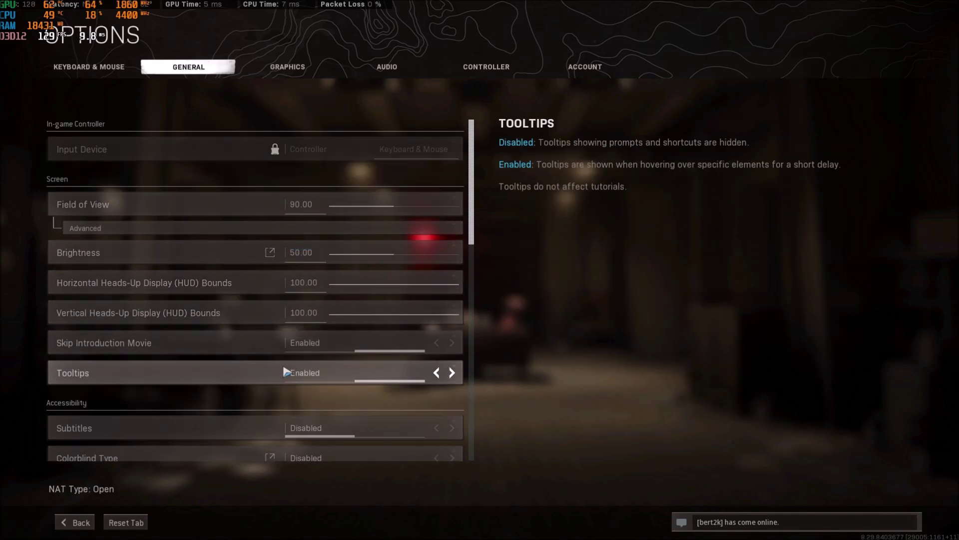
click(292, 72)
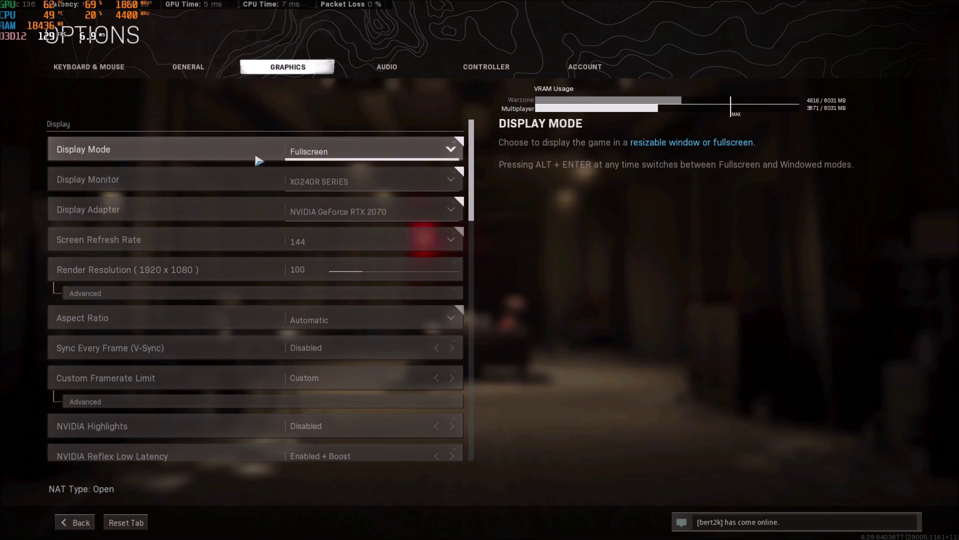
click(318, 160)
click(327, 184)
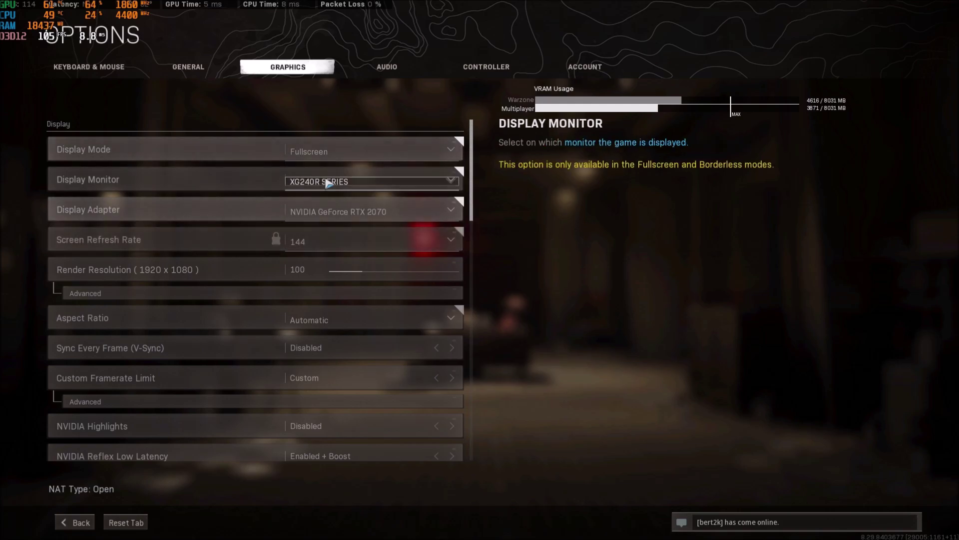
click(332, 150)
click(355, 195)
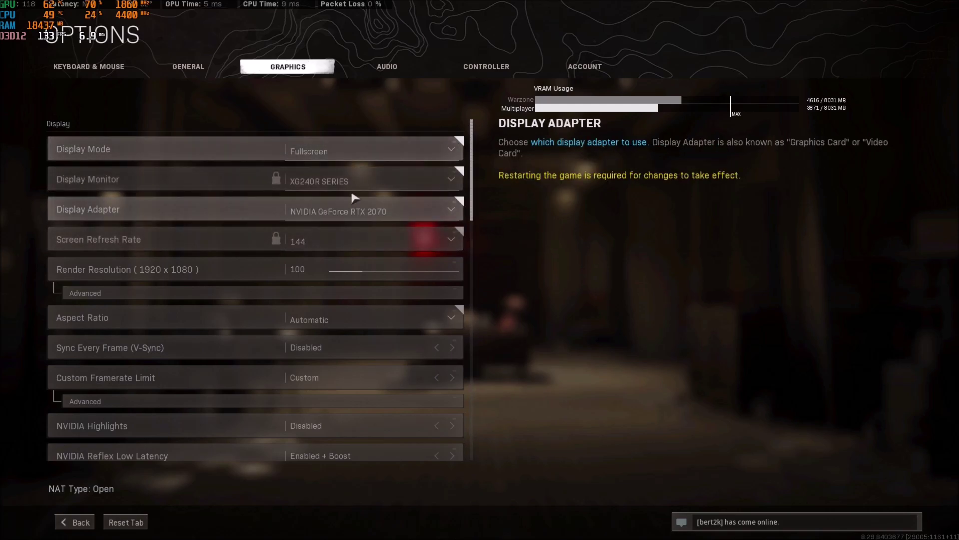
scroll(145, 215, down, 1)
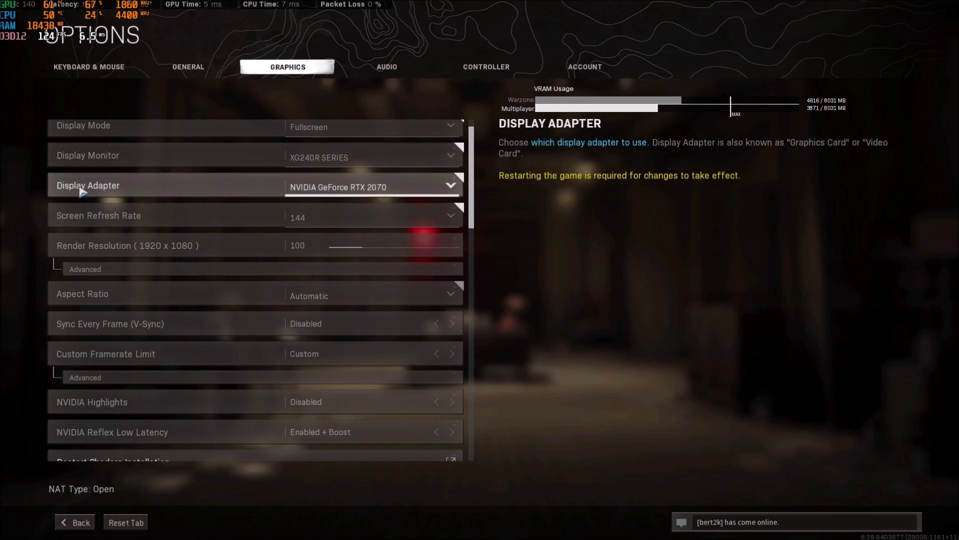
click(286, 184)
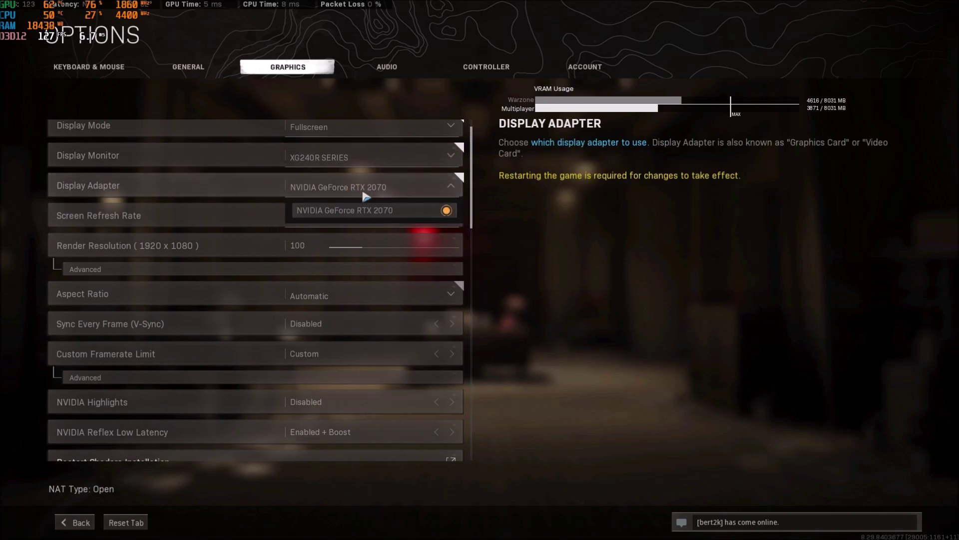
click(372, 210)
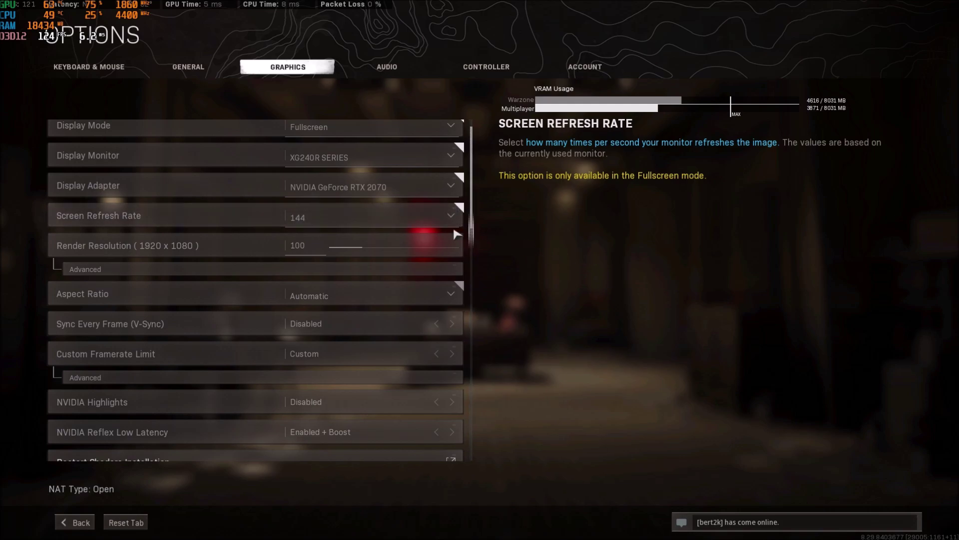
scroll(300, 223, down, 1)
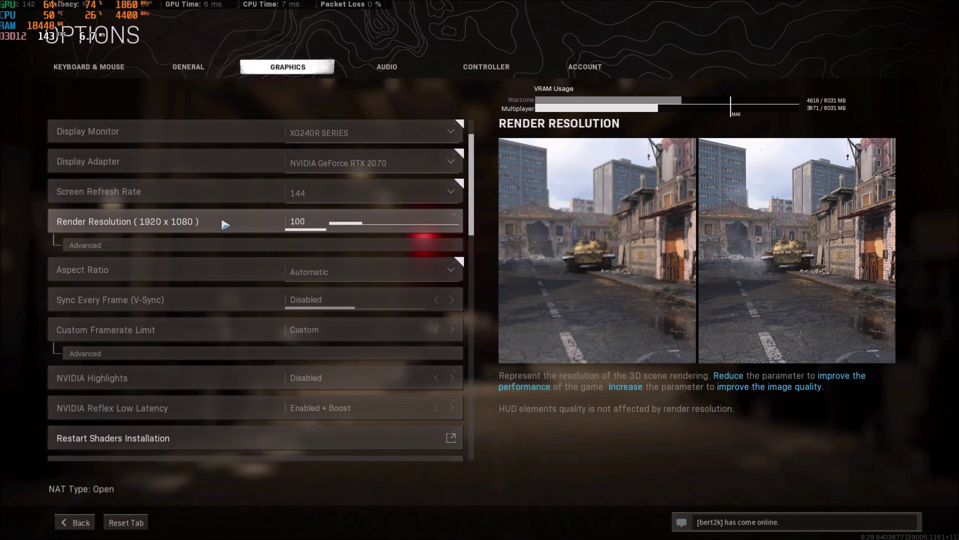
Step: Expand Advanced under Custom Framerate Limit to show Gameplay and Menu at 144, Out of Focus at 30
scroll(382, 310, down, 1)
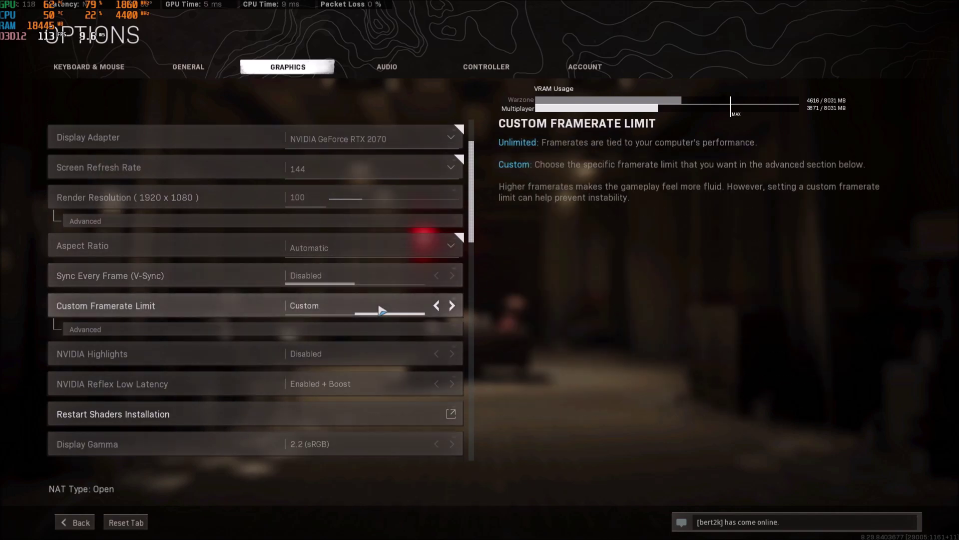
scroll(350, 310, down, 2)
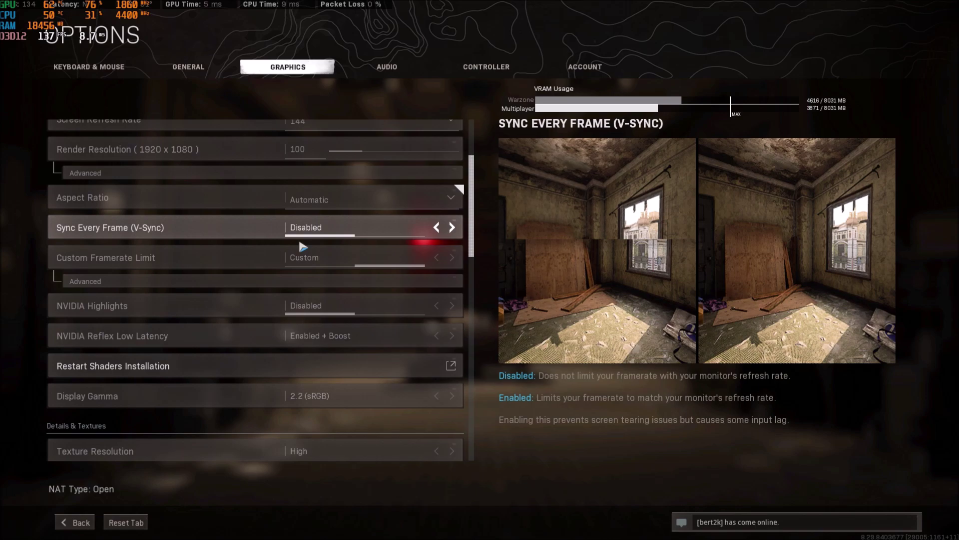
scroll(315, 236, down, 1)
click(116, 260)
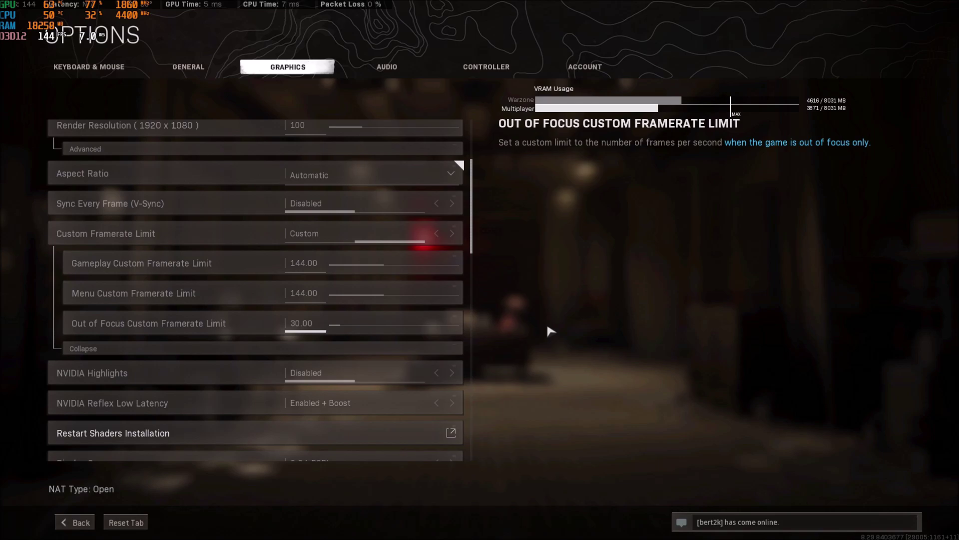
scroll(284, 372, down, 5)
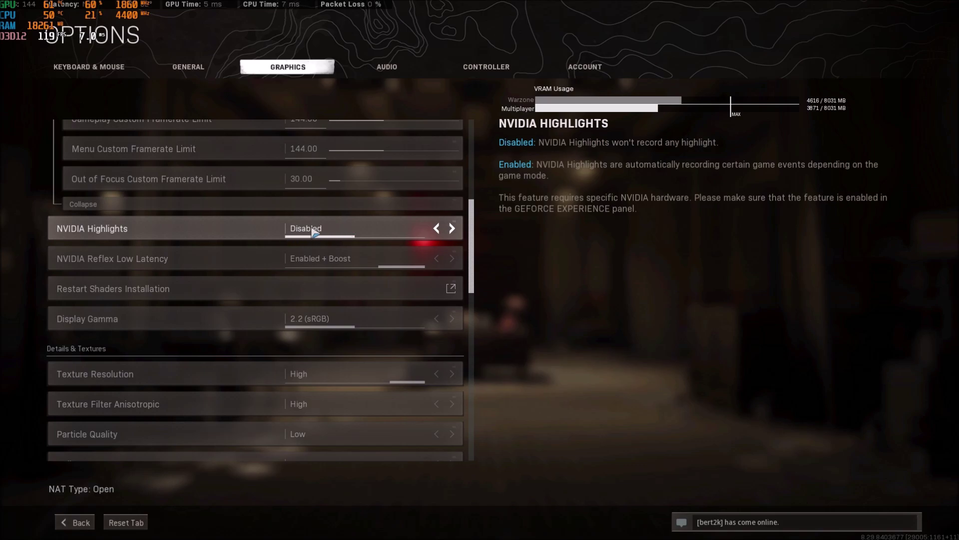
scroll(220, 242, down, 1)
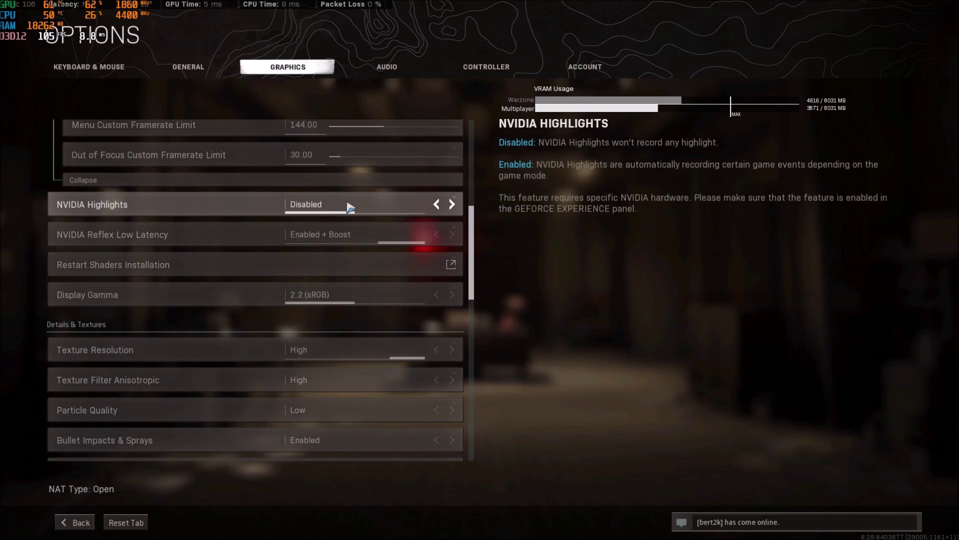
scroll(312, 210, down, 1)
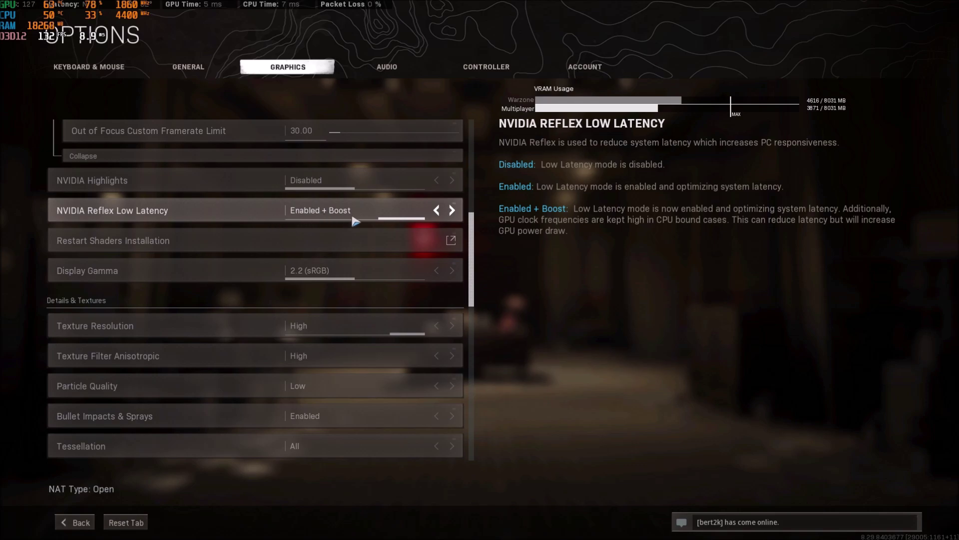
click(437, 210)
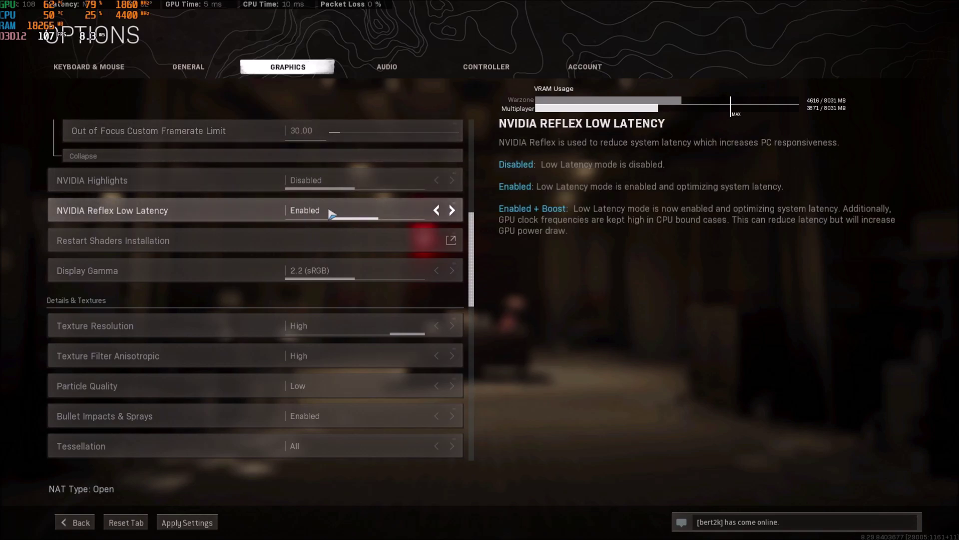
click(452, 210)
scroll(278, 321, down, 1)
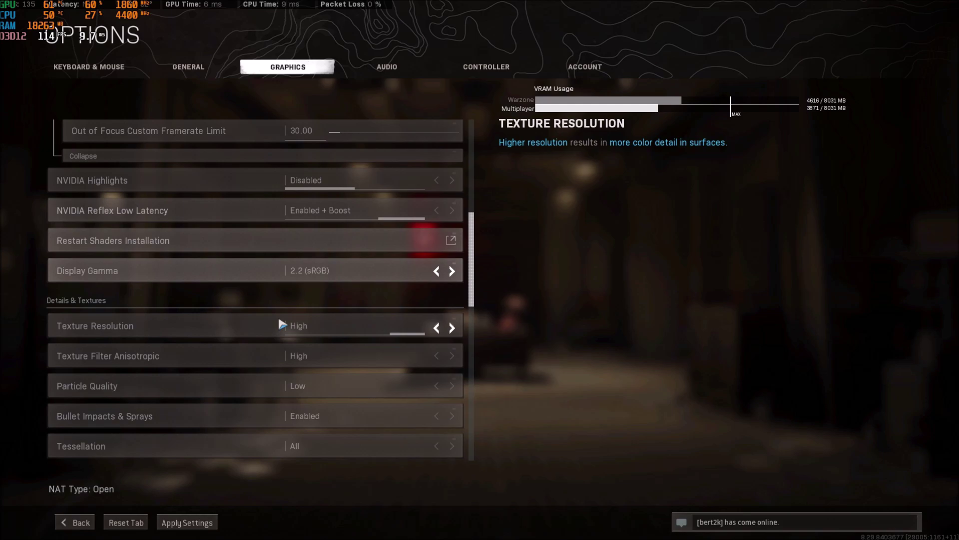
scroll(277, 343, down, 2)
scroll(279, 300, up, 2)
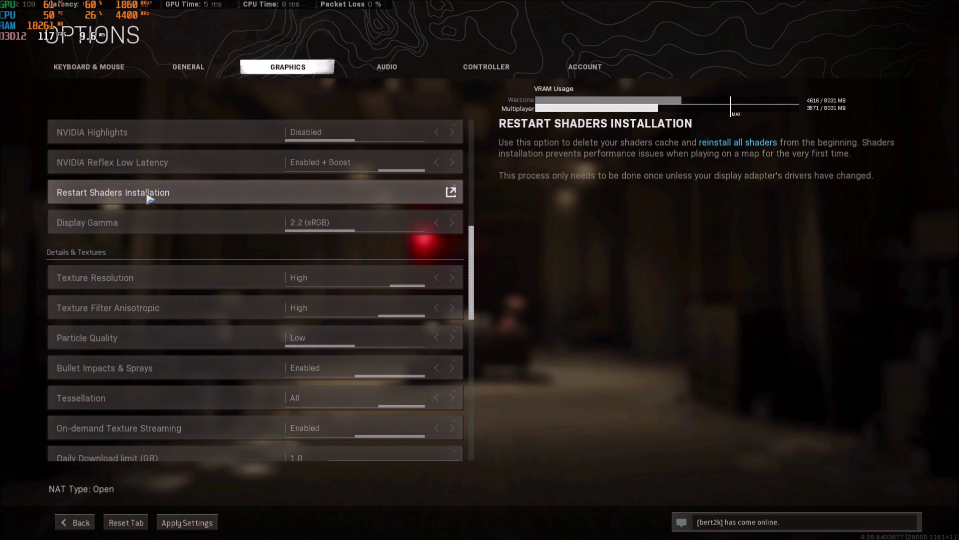
scroll(262, 320, down, 3)
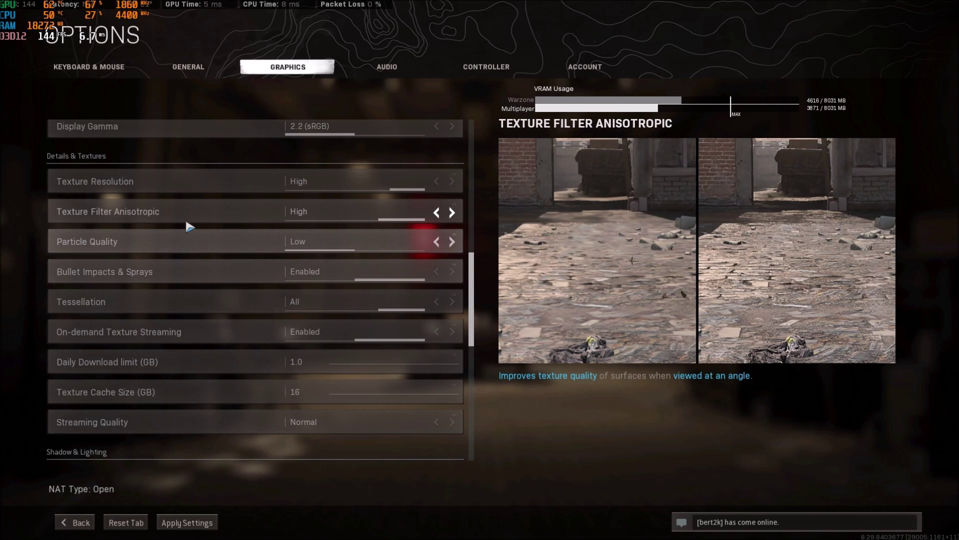
scroll(189, 227, down, 1)
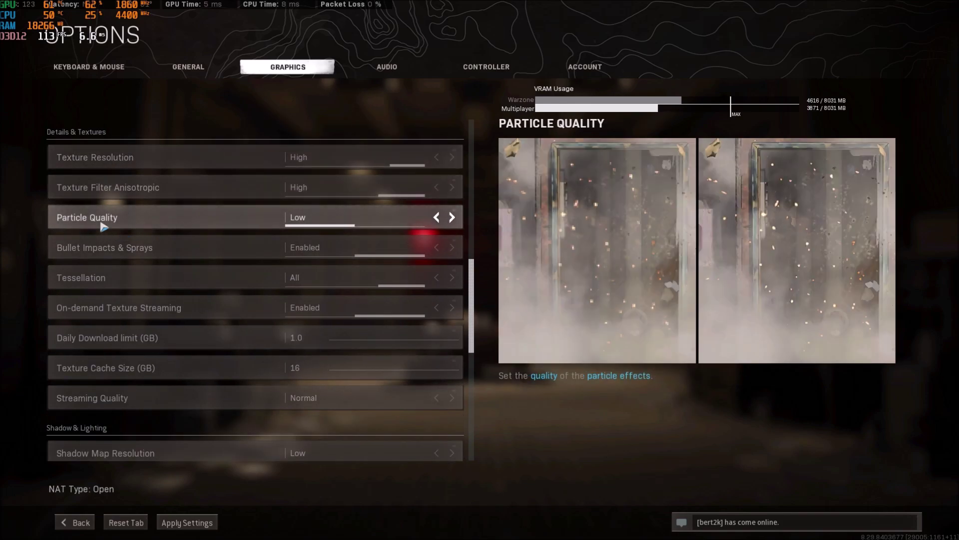
click(452, 218)
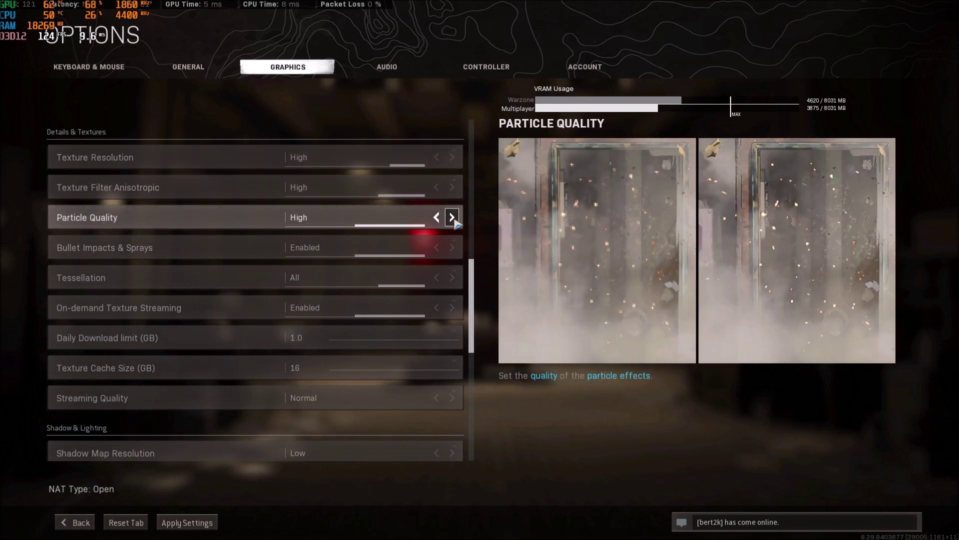
click(439, 219)
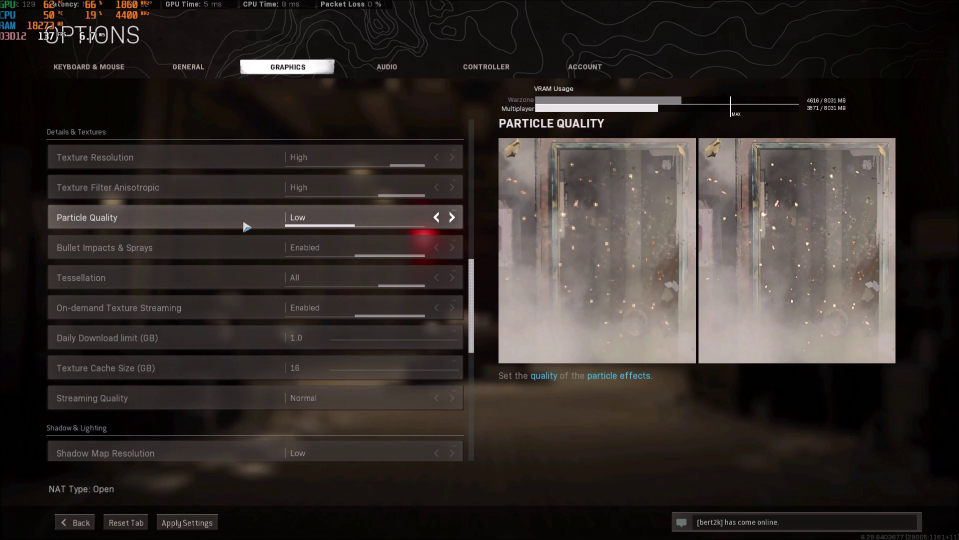
click(453, 219)
click(438, 218)
click(452, 218)
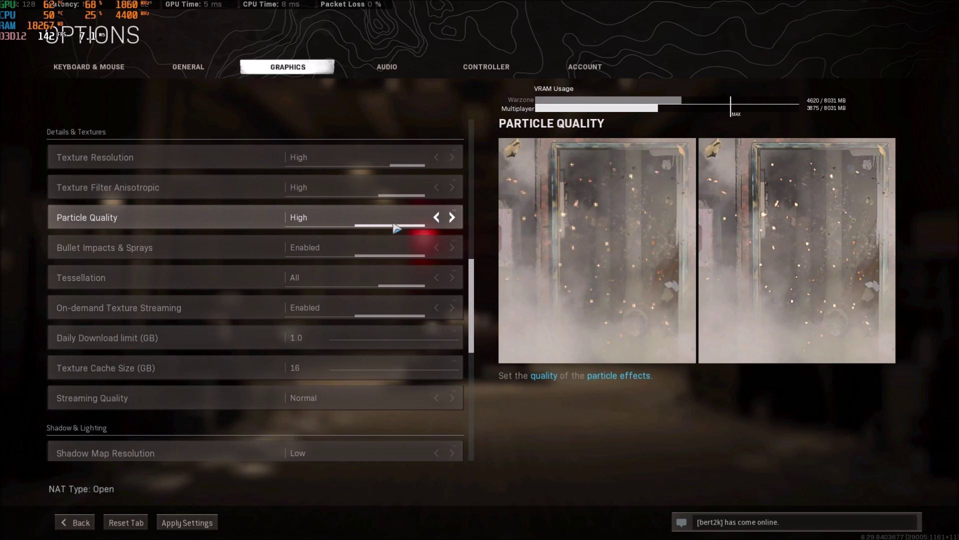
click(437, 218)
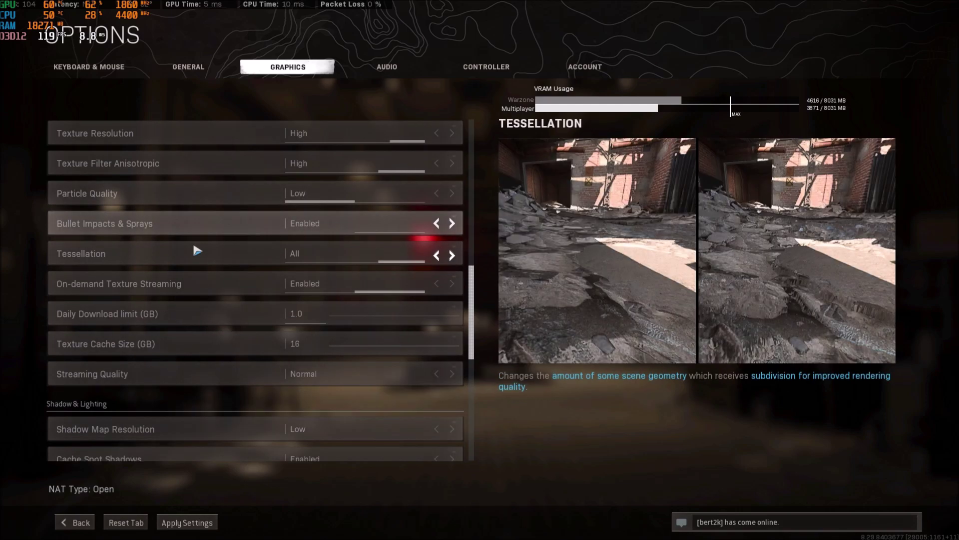
scroll(150, 235, down, 1)
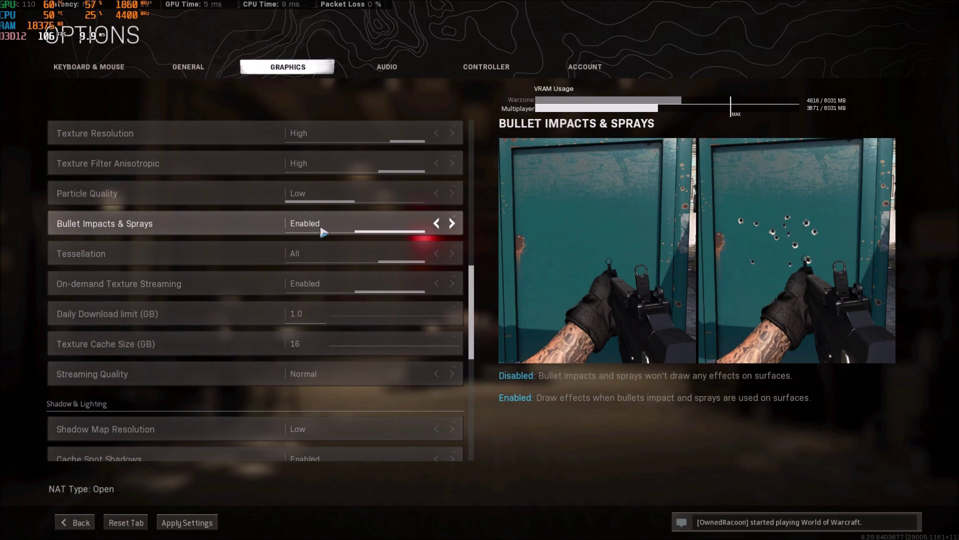
scroll(324, 233, down, 1)
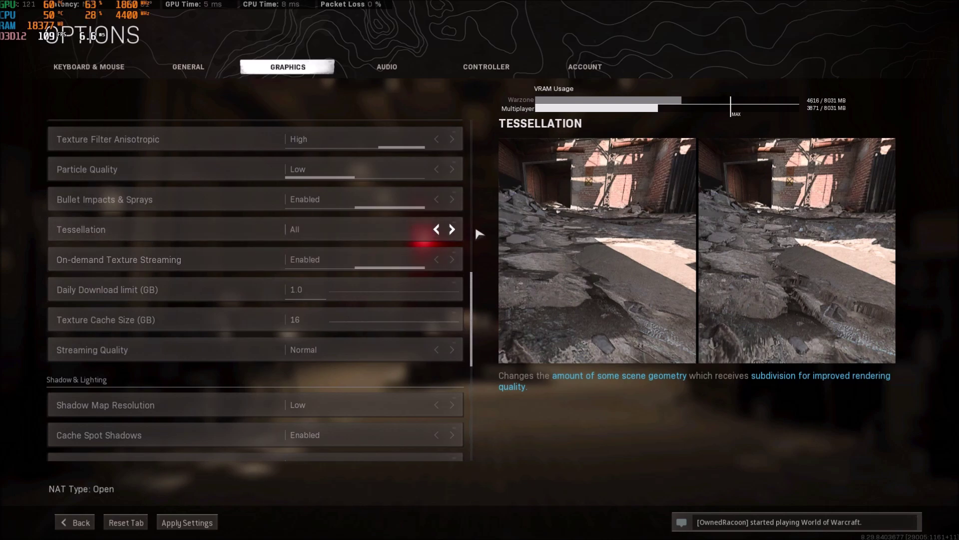
scroll(305, 233, down, 1)
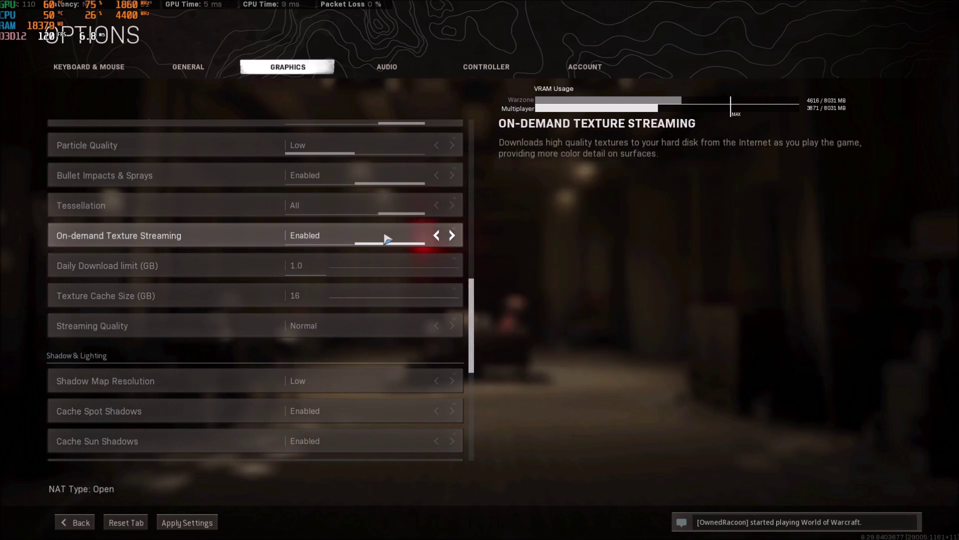
scroll(392, 238, down, 1)
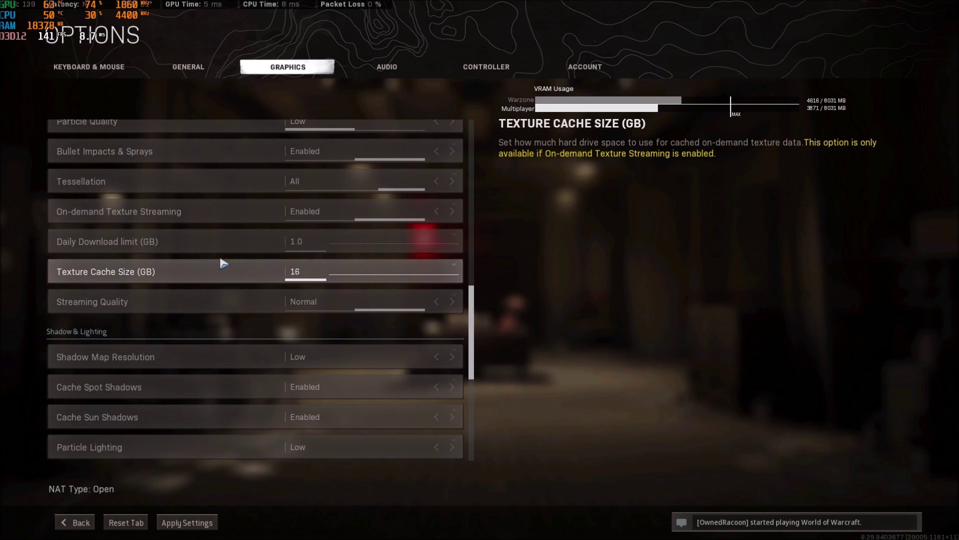
scroll(225, 285, down, 1)
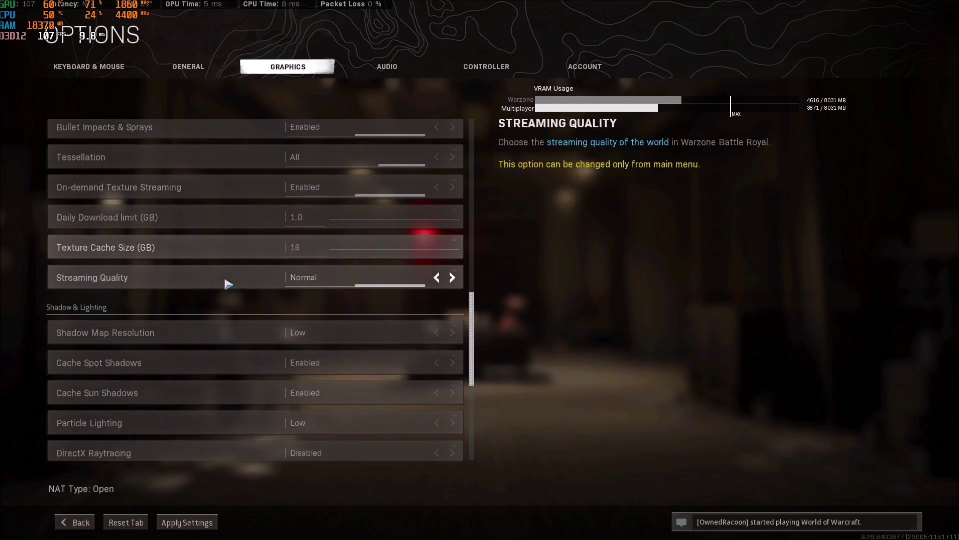
scroll(164, 261, down, 1)
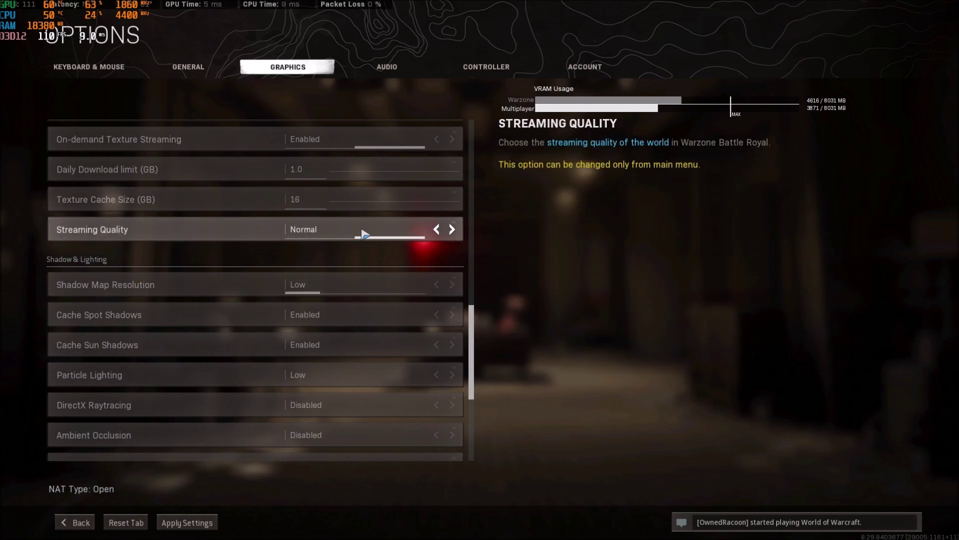
scroll(120, 295, down, 2)
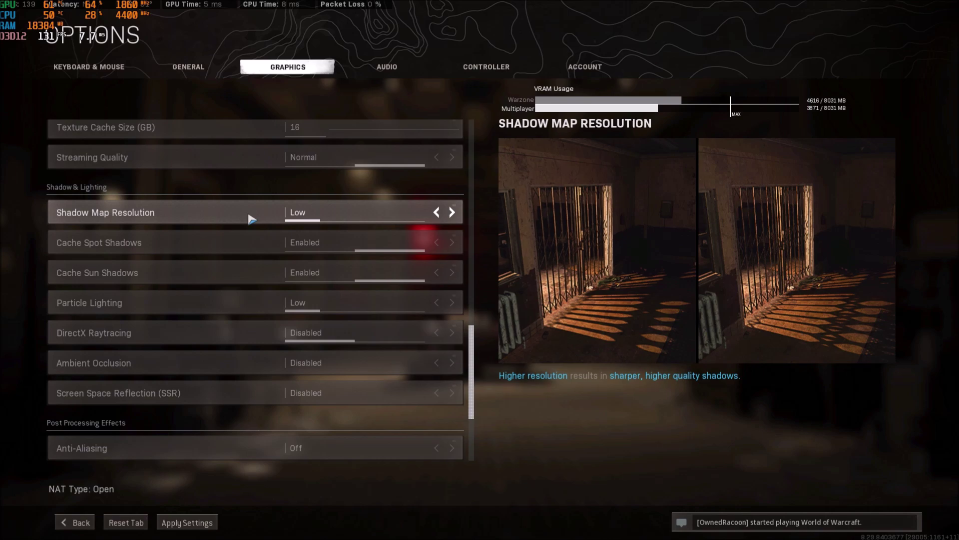
click(452, 212)
click(452, 212)
click(452, 213)
click(436, 212)
click(436, 212)
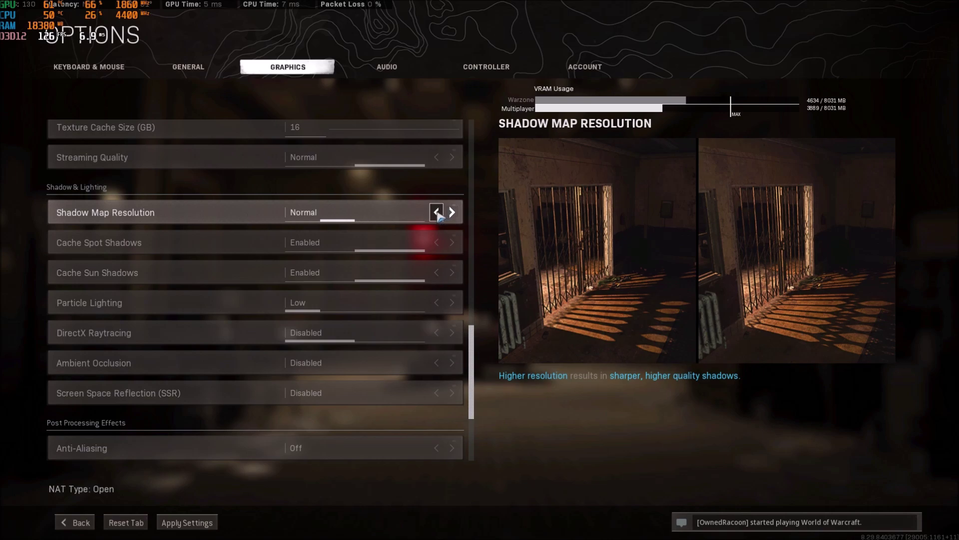
click(437, 213)
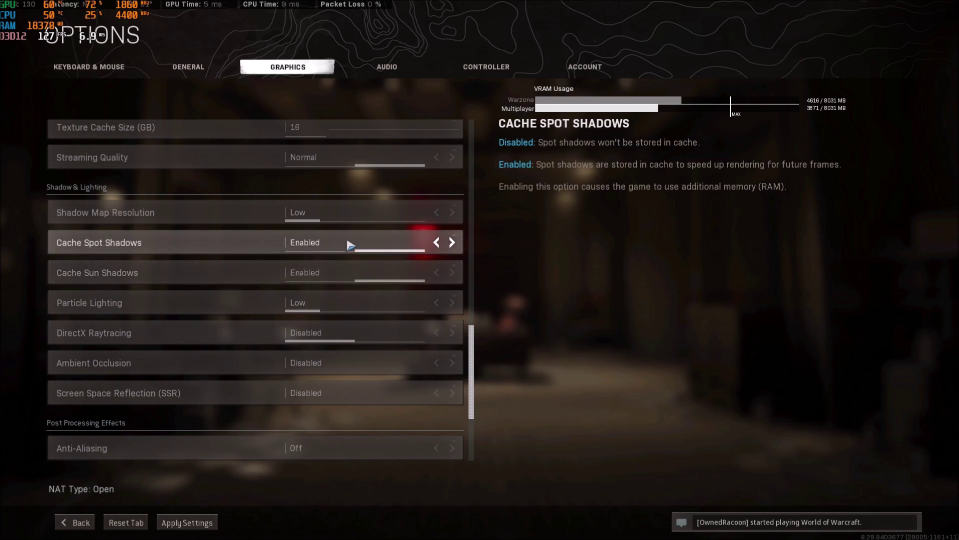
scroll(292, 264, down, 2)
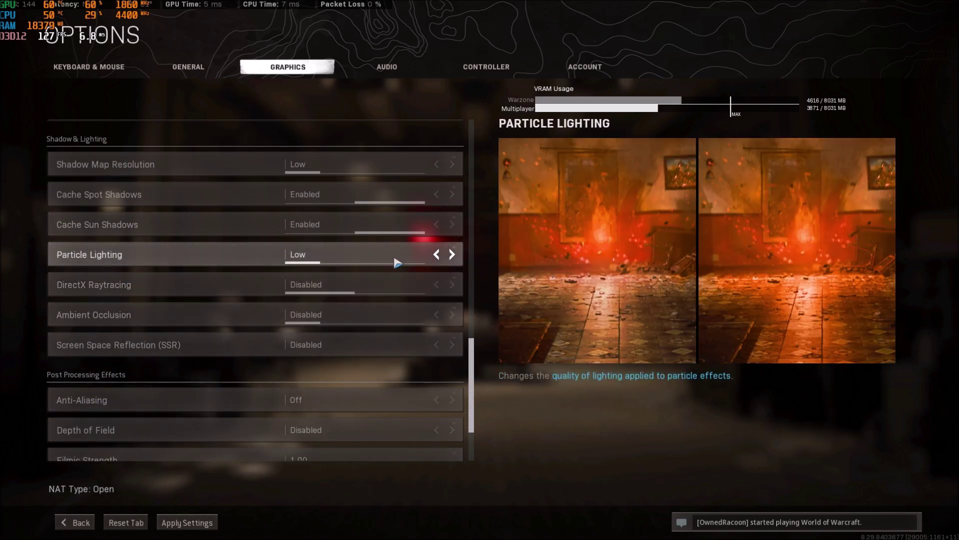
click(451, 254)
click(451, 254)
click(436, 254)
click(436, 254)
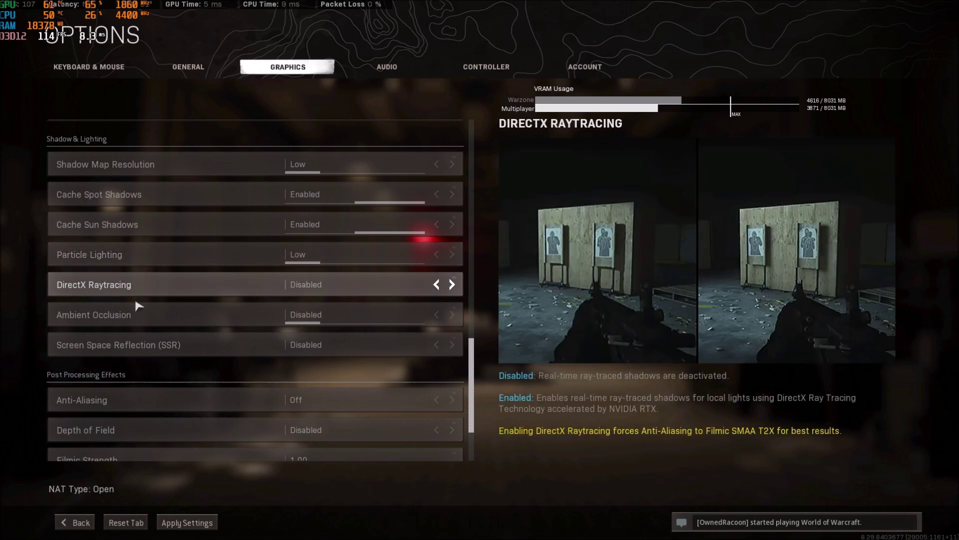
scroll(130, 290, down, 1)
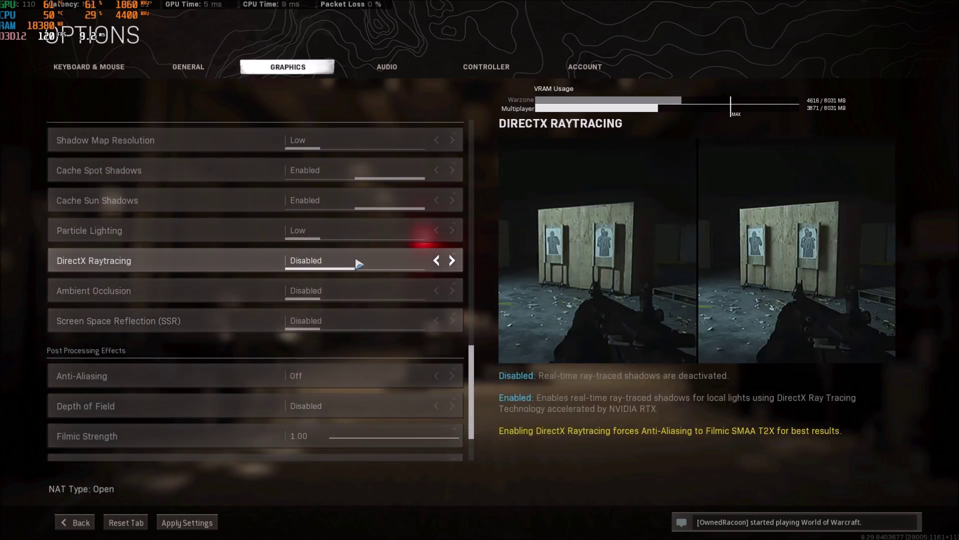
scroll(350, 259, down, 1)
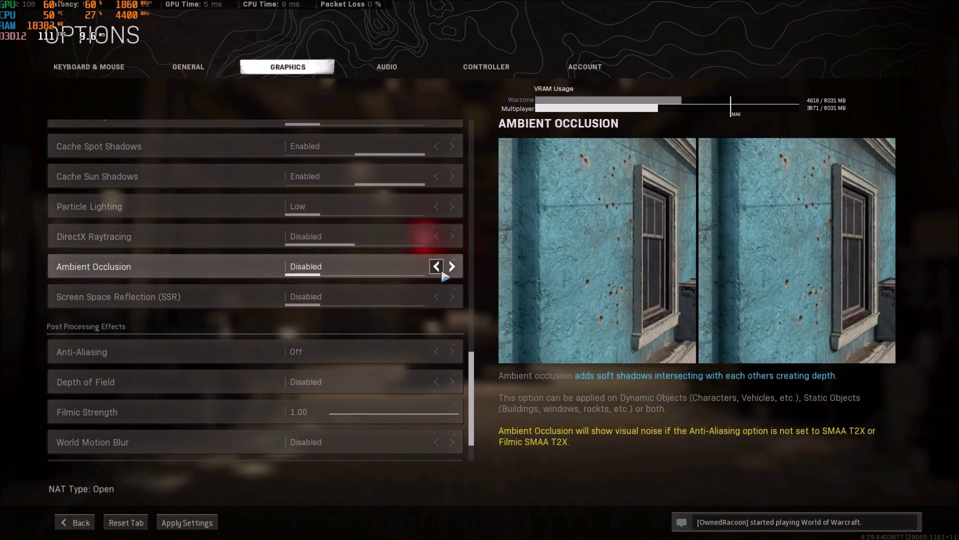
click(452, 266)
click(452, 267)
click(453, 267)
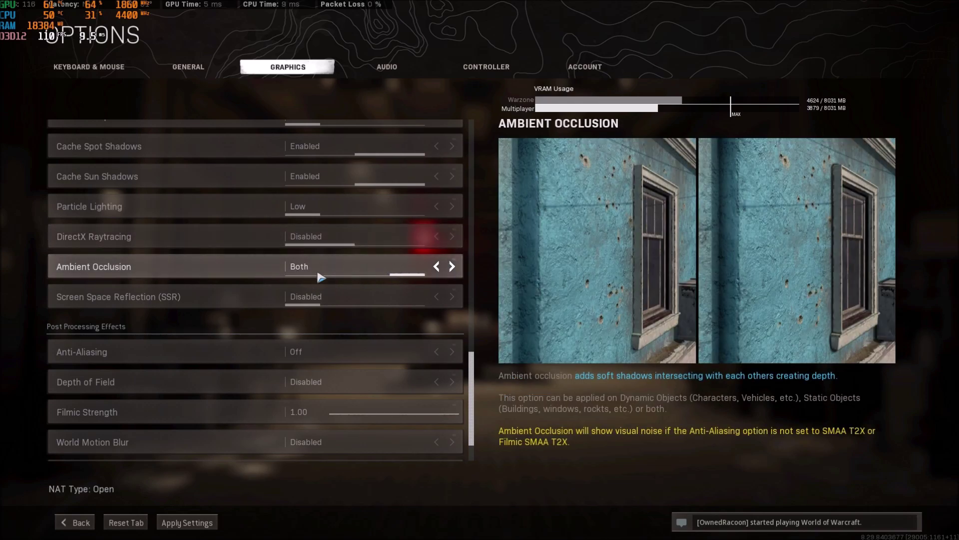
click(437, 267)
click(437, 267)
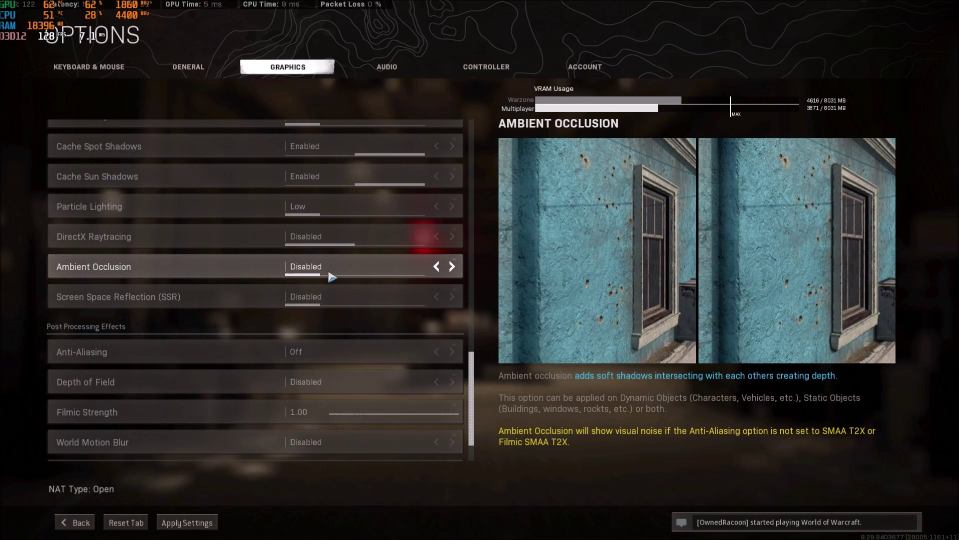
scroll(374, 272, down, 1)
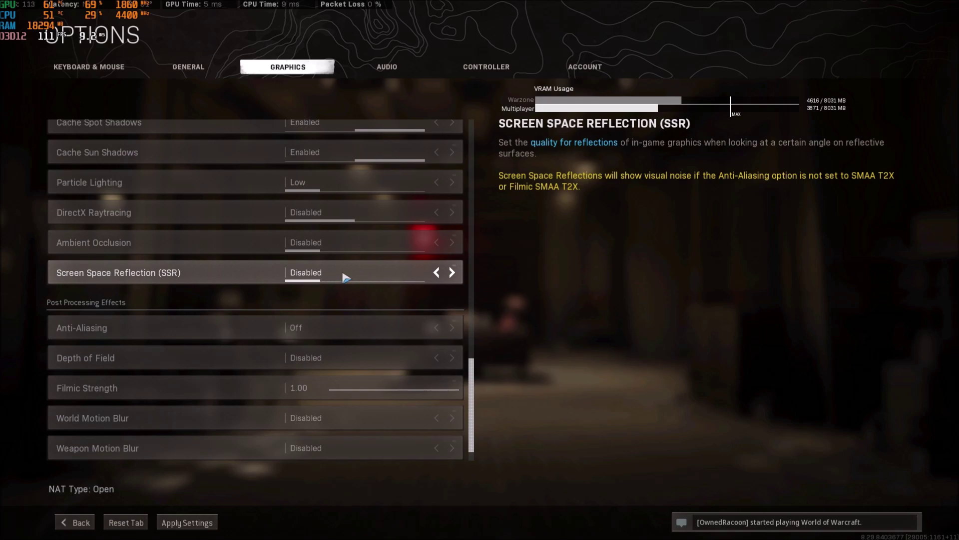
scroll(262, 342, down, 1)
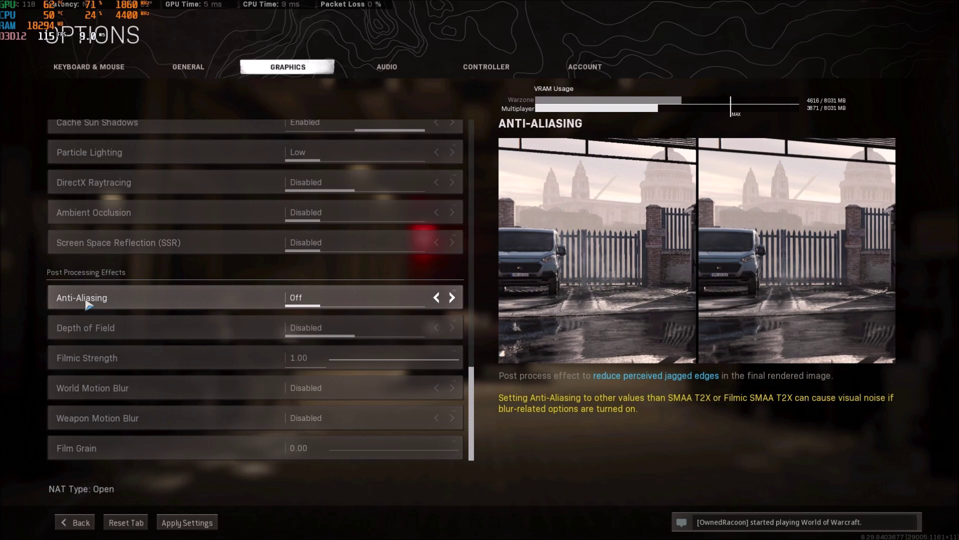
click(452, 297)
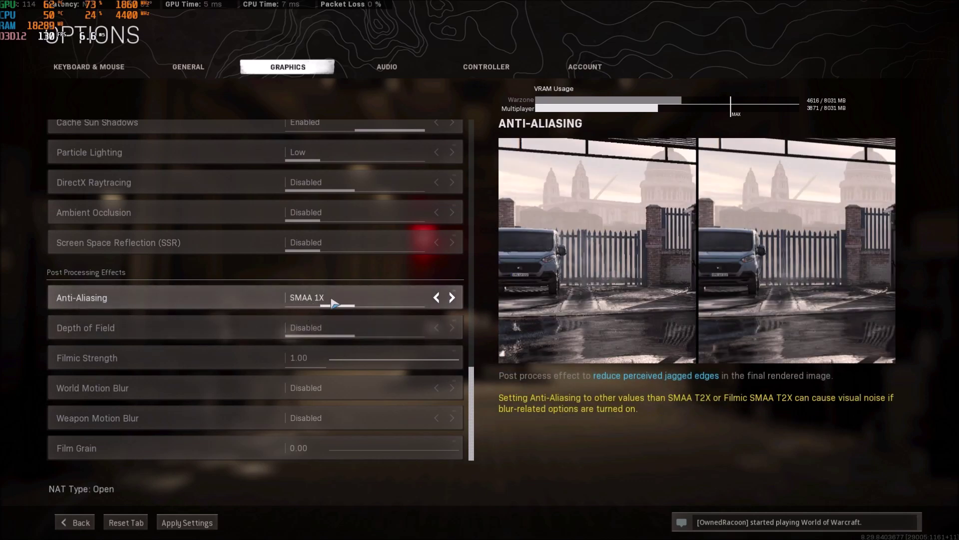
click(436, 299)
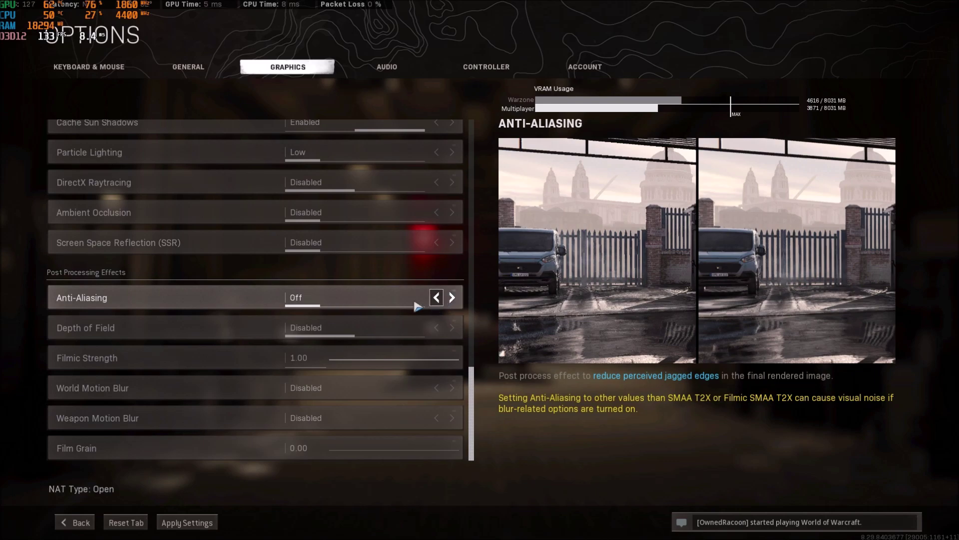